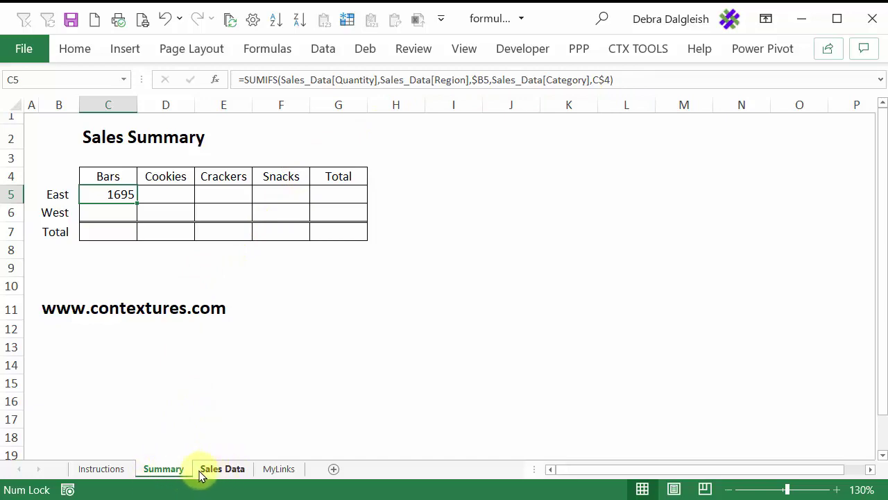
- Open the Sales Data sheet and inspect the Qty subtotal formula in J1 above the table
click(221, 469)
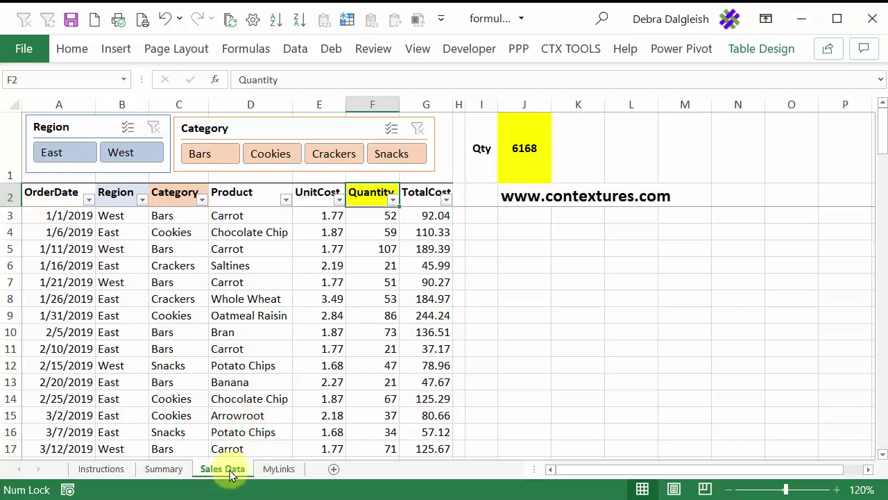
click(52, 197)
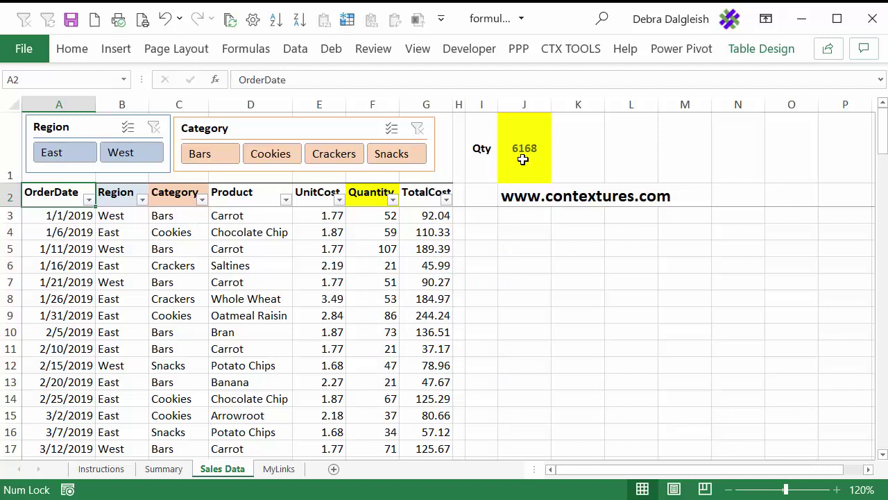
click(521, 154)
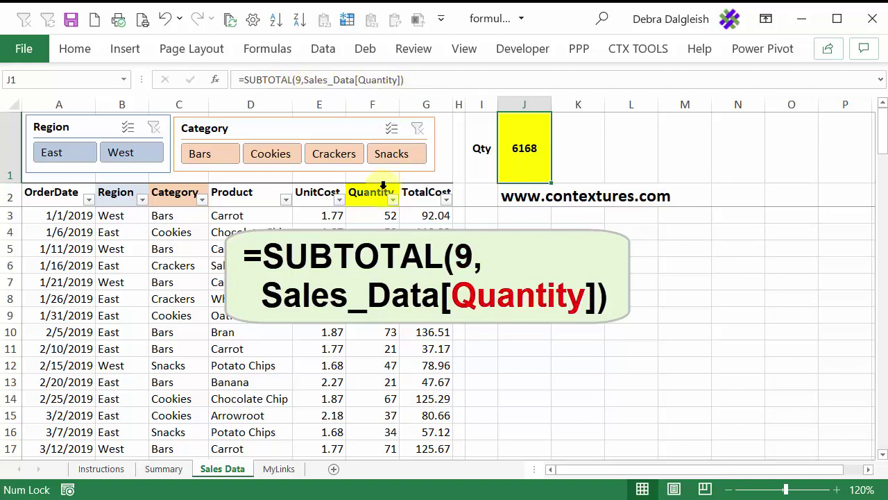
- Filter the sales table to Bars, for the West region and then East, to compare the Qty subtotals in J1
click(129, 157)
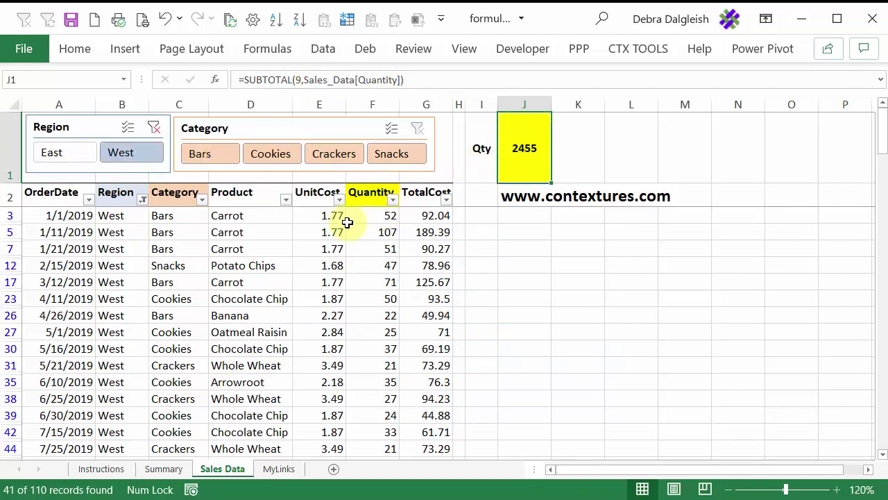
click(206, 159)
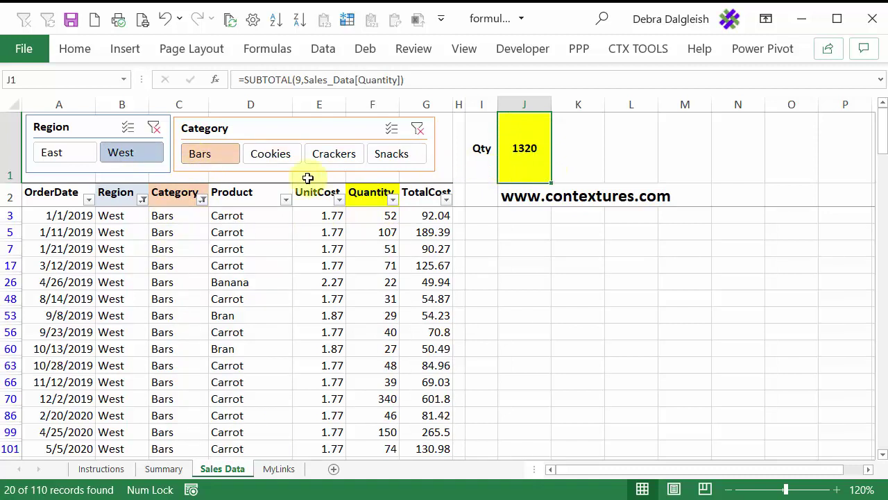
click(53, 155)
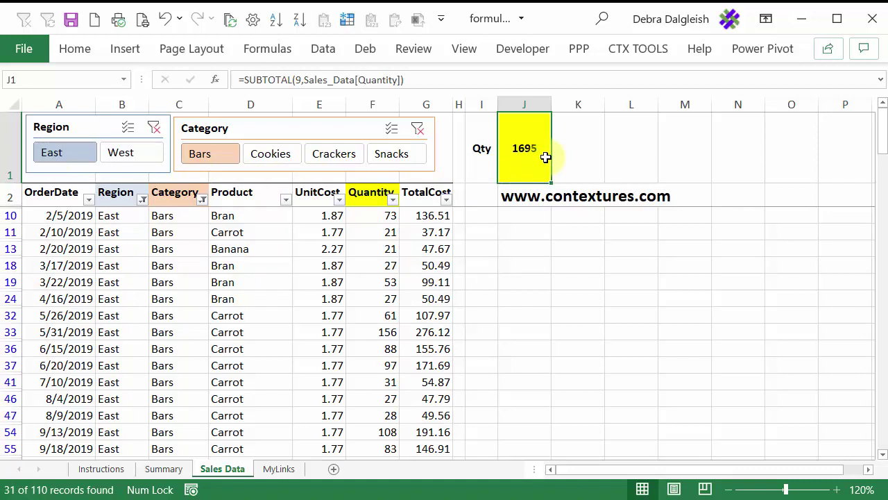
- On the Summary sheet, fill the East Bars SUMIFS formula from C5 down to C6 without formatting
click(174, 471)
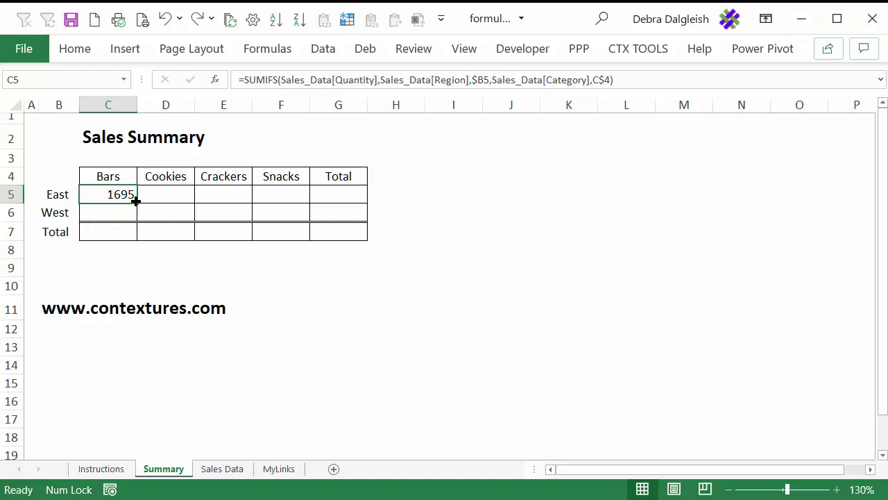
drag(136, 201, 139, 222)
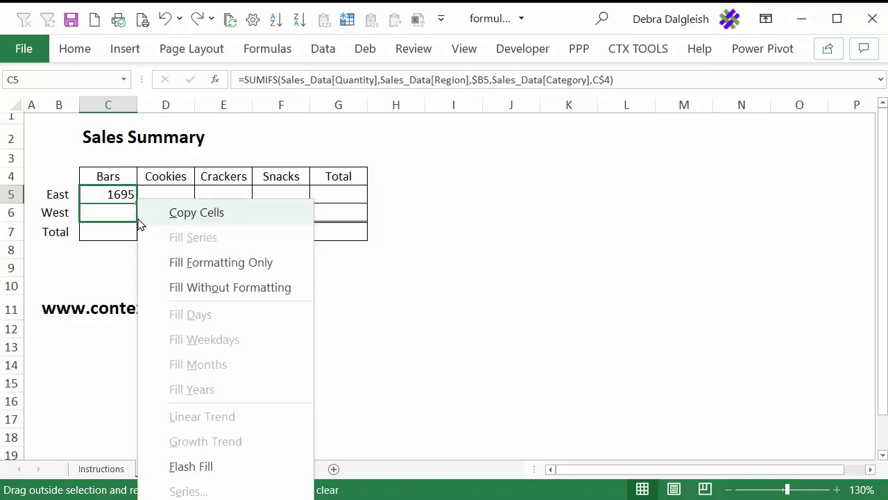
click(199, 289)
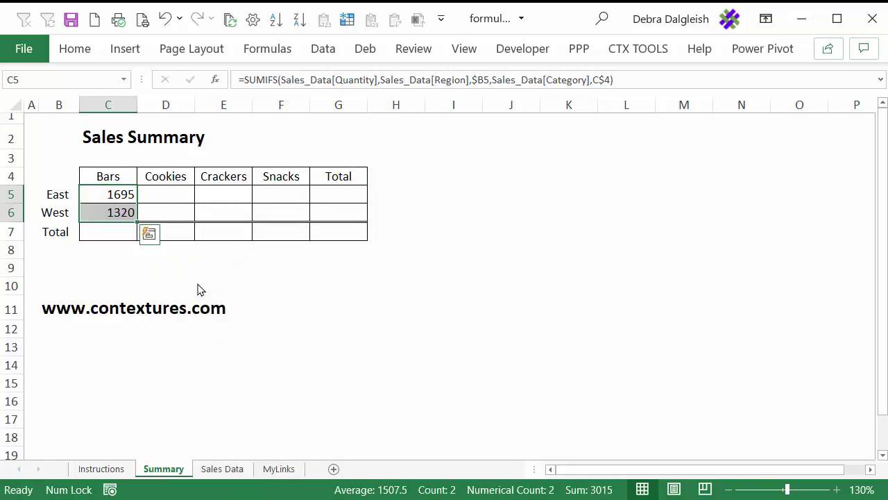
- Check the West Bars formula in C6 against the Sales Data table filtered to West and Bars
click(118, 215)
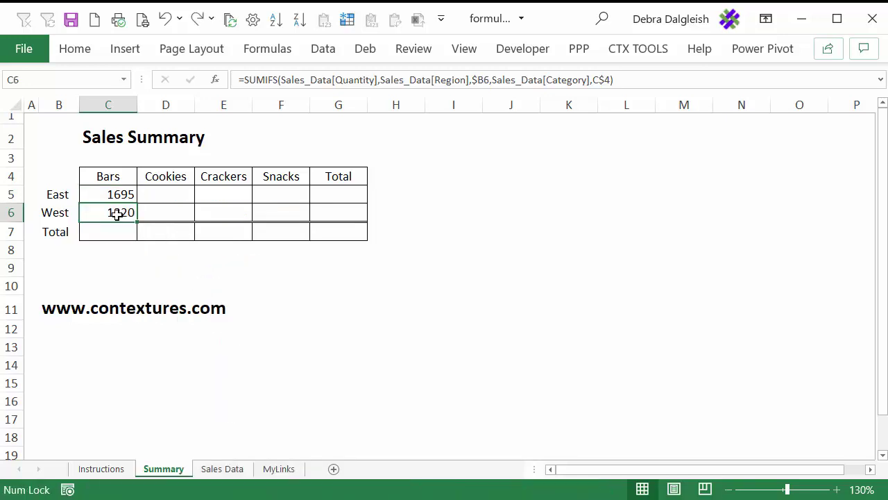
click(232, 469)
click(123, 153)
click(185, 152)
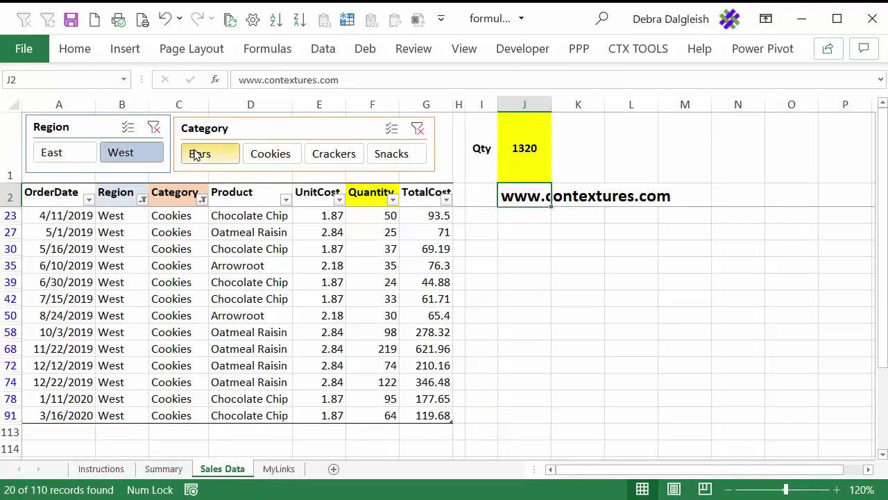
- On the Summary sheet, fill the East Bars formula from C5 across to D5 and inspect the copied formula
click(163, 469)
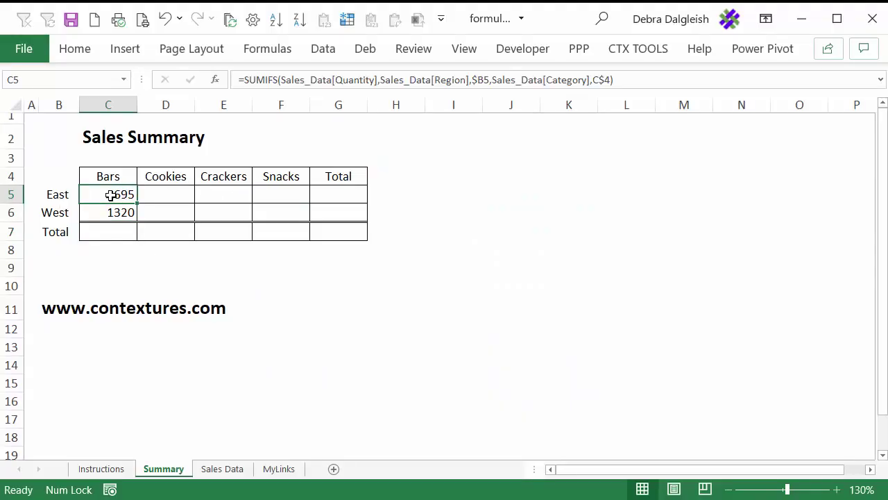
drag(136, 202, 183, 202)
click(161, 190)
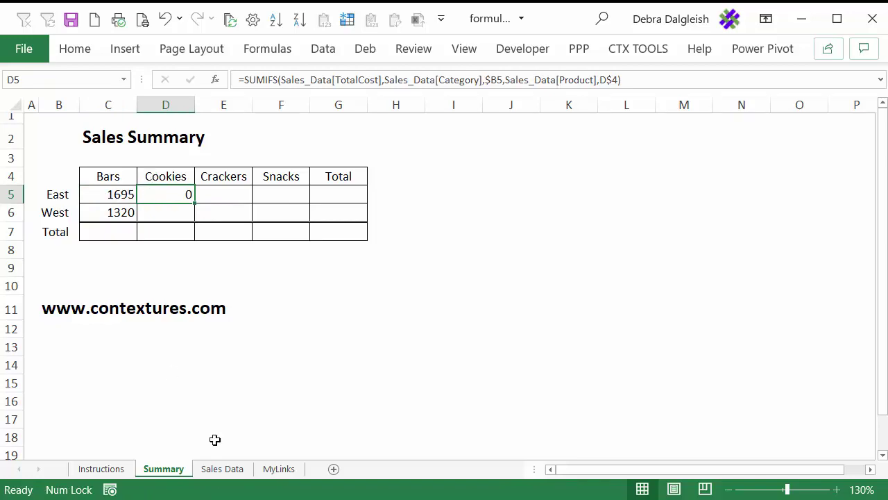
- Compare the East Cookies result in D5 with the Sales Data subtotal for East and Cookies, and examine D5's formula references
click(232, 472)
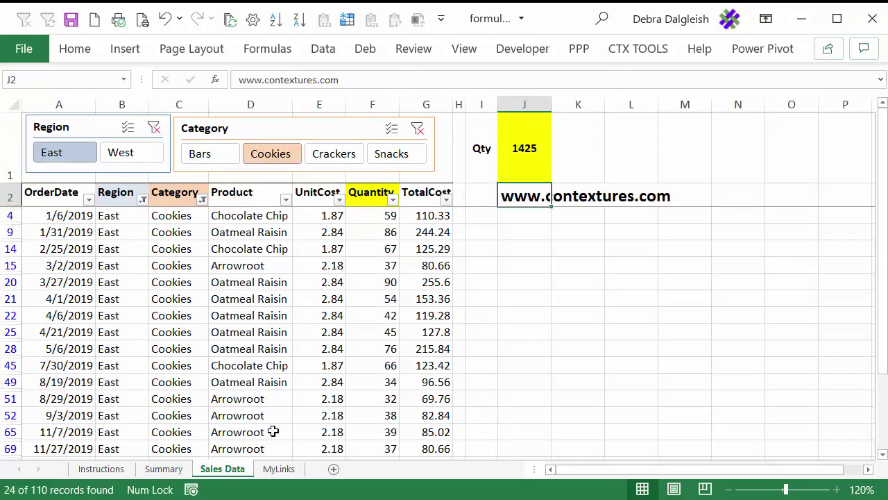
click(170, 475)
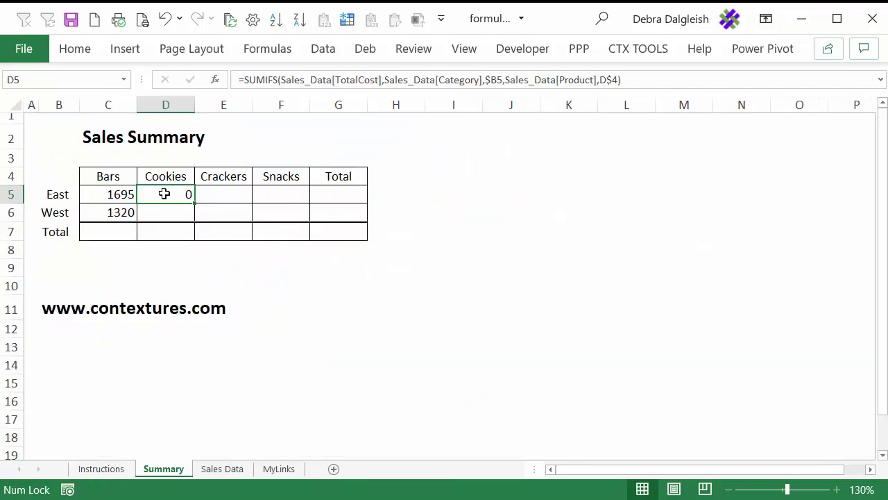
click(422, 78)
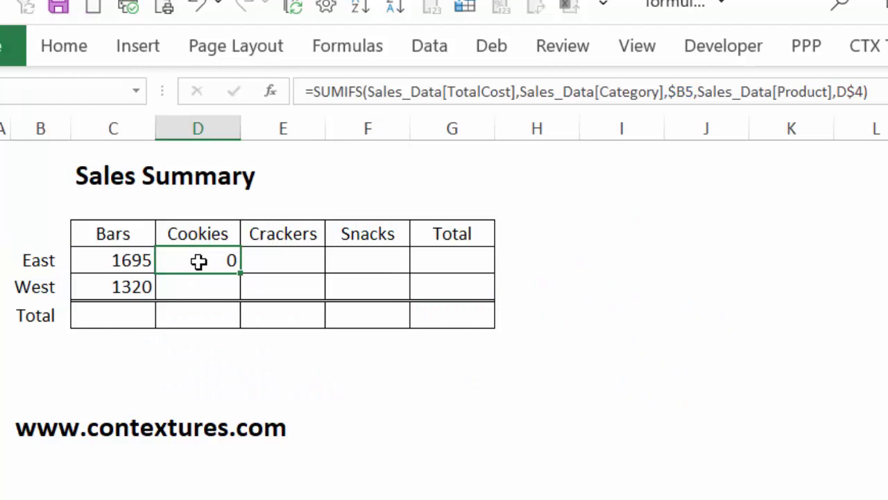
- Clear the East Cookies formula in D5, and fill the C5 formula right across C5:F5
key(Delete)
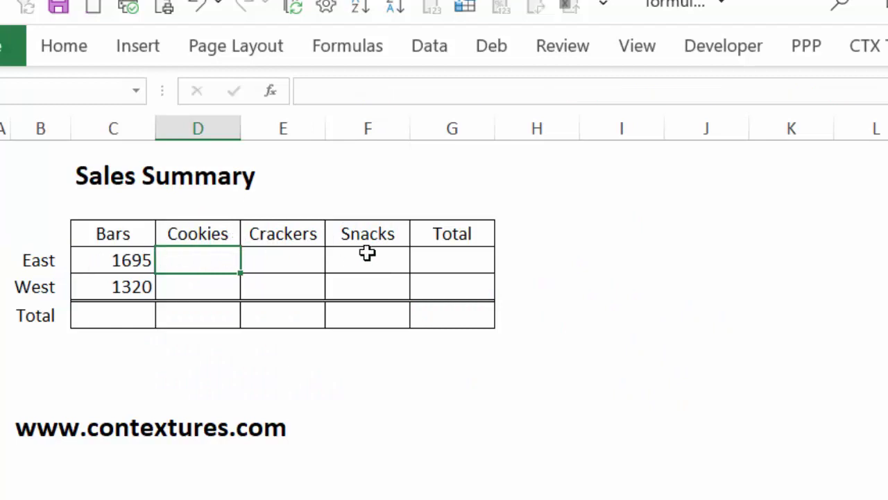
click(109, 261)
drag(109, 260, 368, 262)
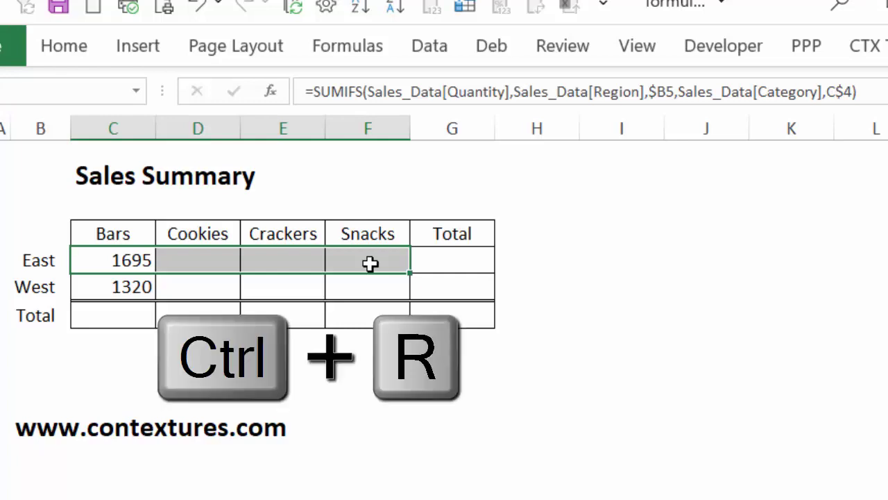
key(ctrl+r)
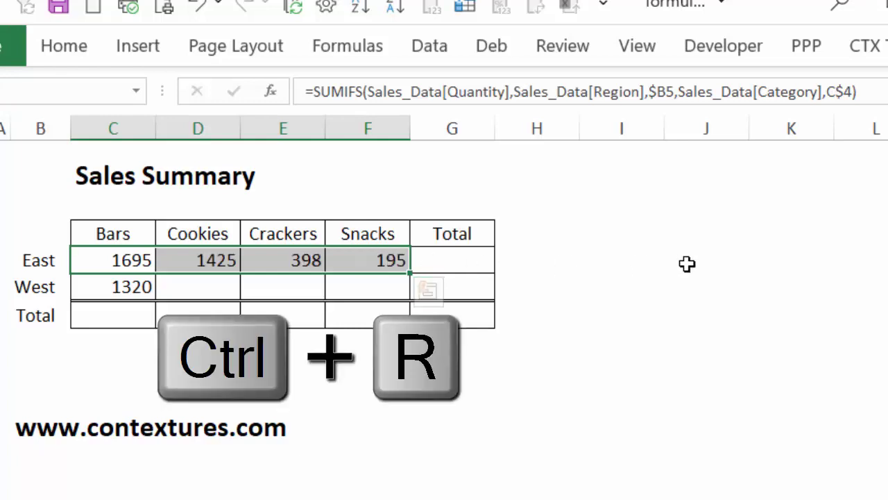
- Inspect the filled SUMIFS formulas for East Cookies, Crackers and Snacks in D5, E5 and F5
click(187, 256)
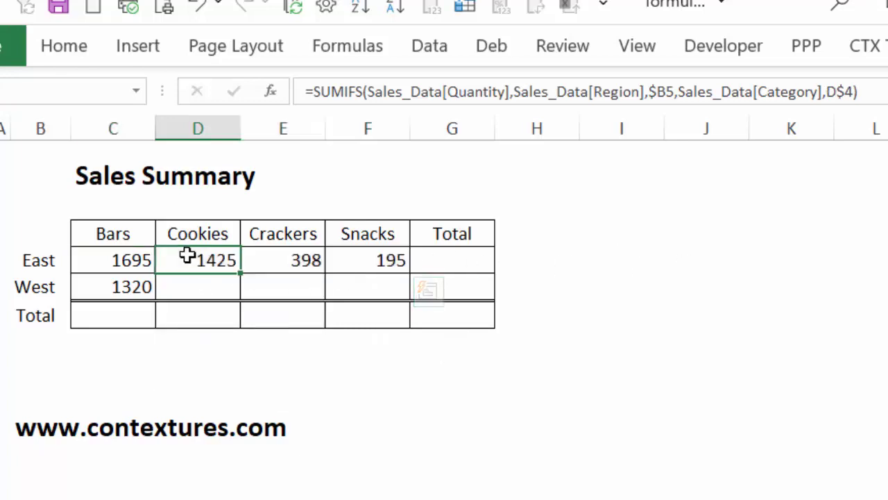
click(284, 255)
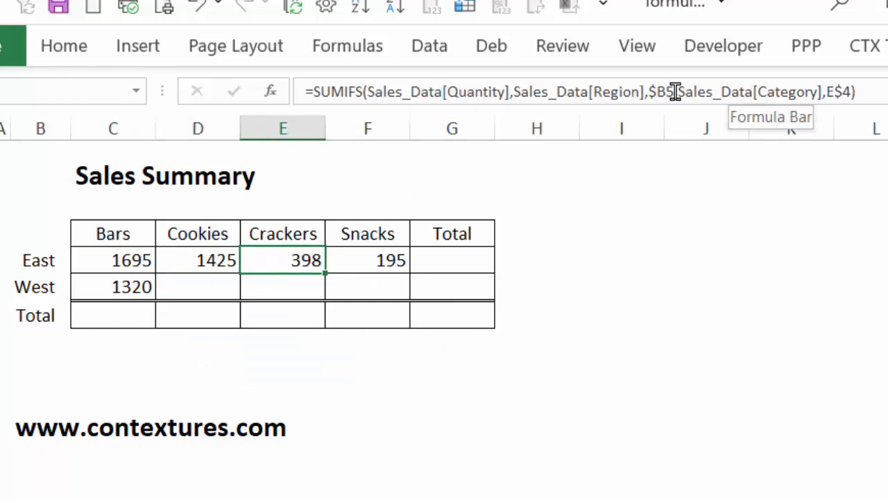
click(373, 256)
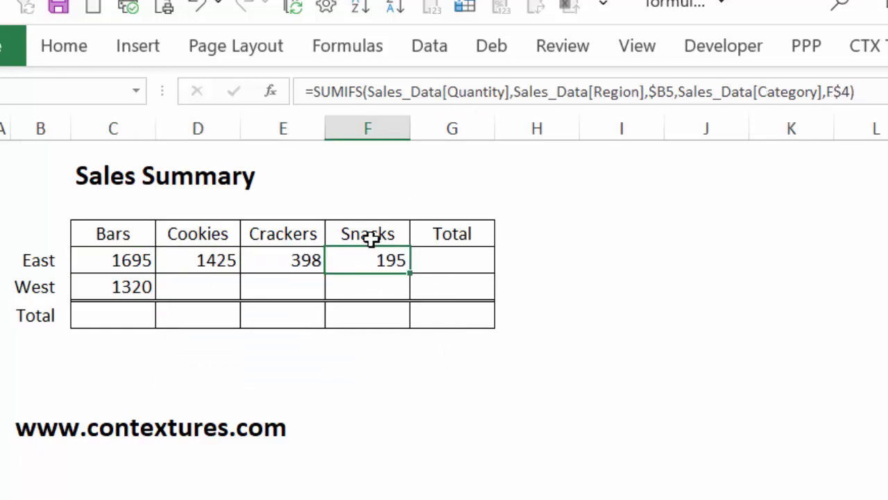
- Copy the West Bars formula from C6 and paste it into D6:F6
click(124, 286)
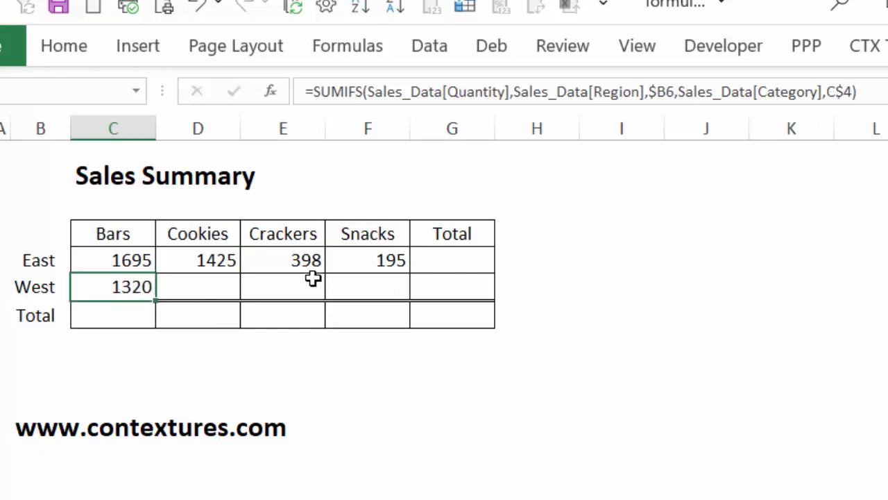
key(ctrl+c)
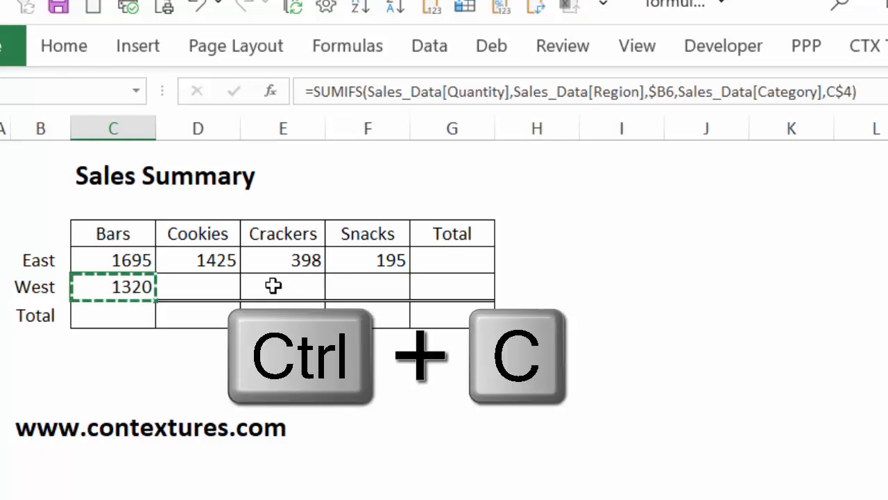
drag(199, 285, 368, 287)
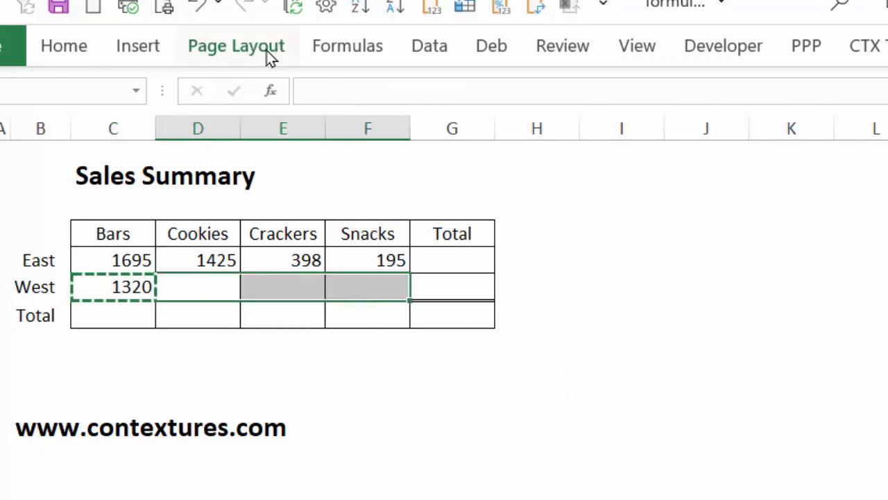
key(ctrl+v)
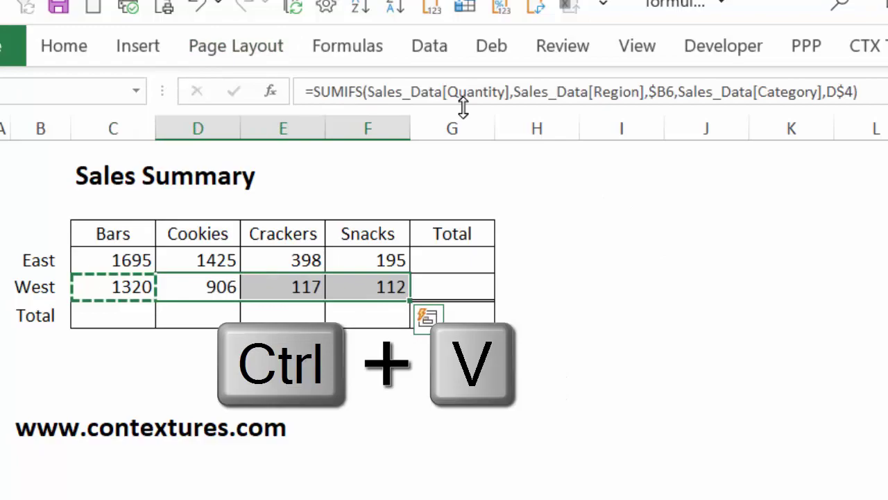